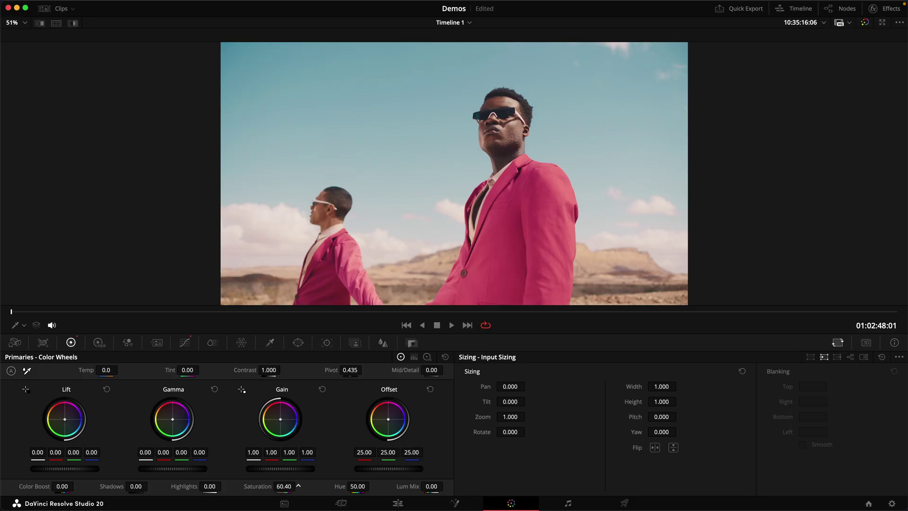
# Raise saturation on the desert, beach and portrait clips, leaving the desert shot at 50.
pyautogui.moveTo(283, 486); pyautogui.dragTo(321, 486)
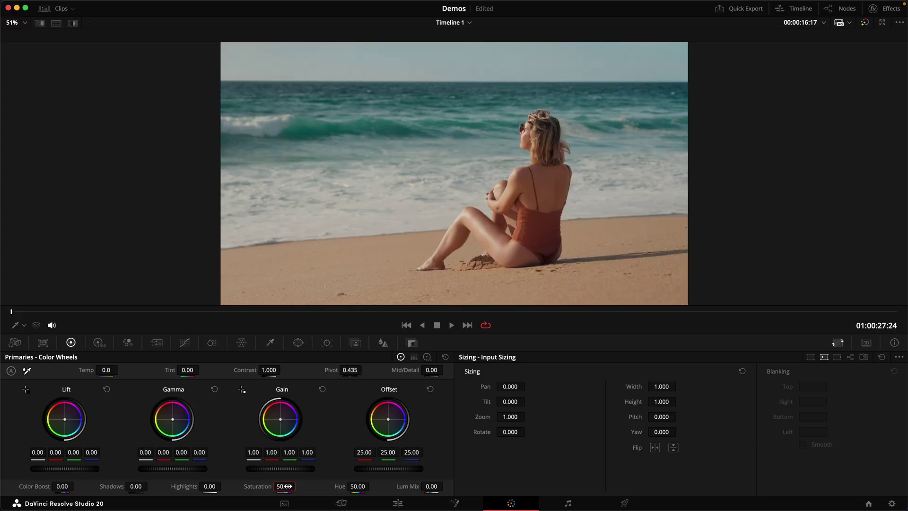
pyautogui.moveTo(285, 486); pyautogui.dragTo(303, 486)
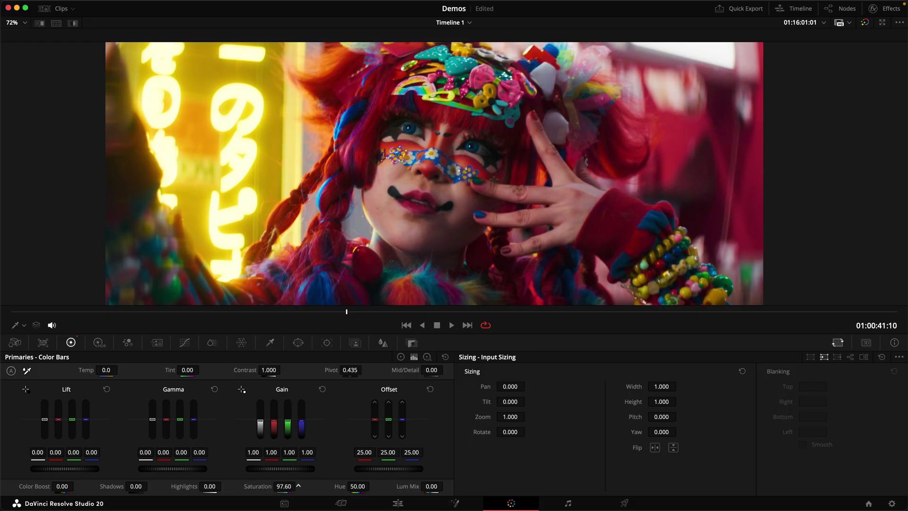
pyautogui.moveTo(299, 486); pyautogui.dragTo(299, 485)
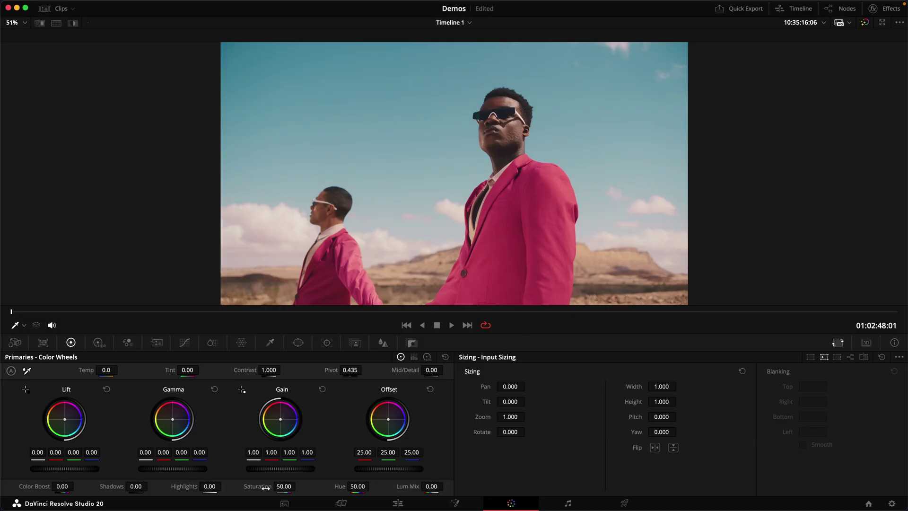
# Raise Color Boost, then set ColorSlice Sat to 1.08 and Sat.Balance to -1.00 on the test clip.
pyautogui.moveTo(76, 485); pyautogui.dragTo(76, 486)
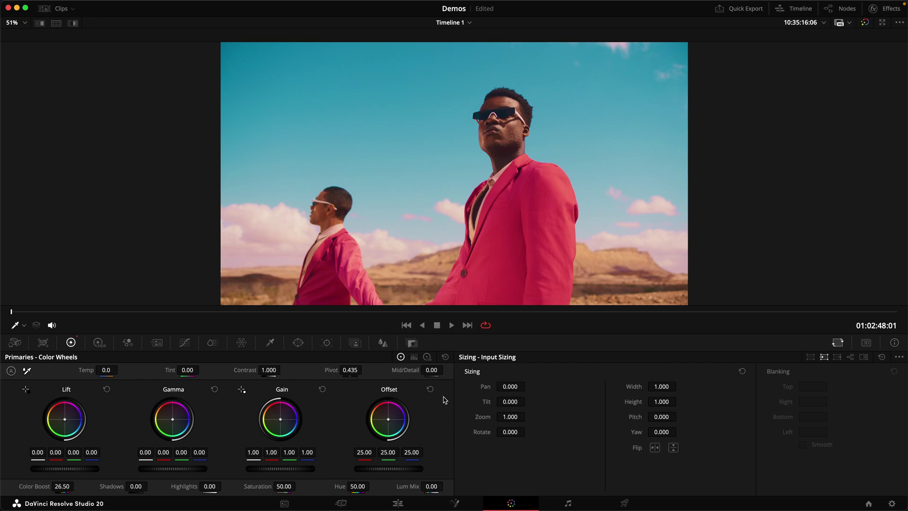
pyautogui.click(212, 342)
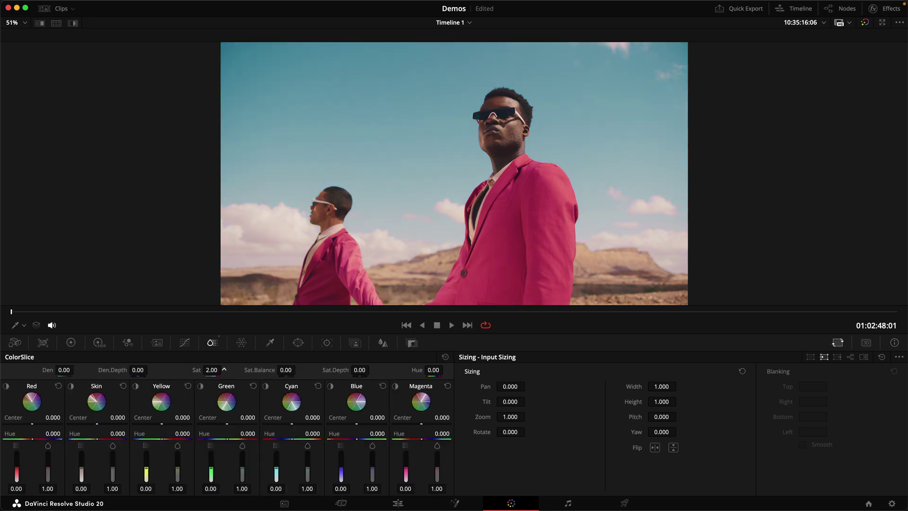
pyautogui.moveTo(225, 369); pyautogui.dragTo(224, 370)
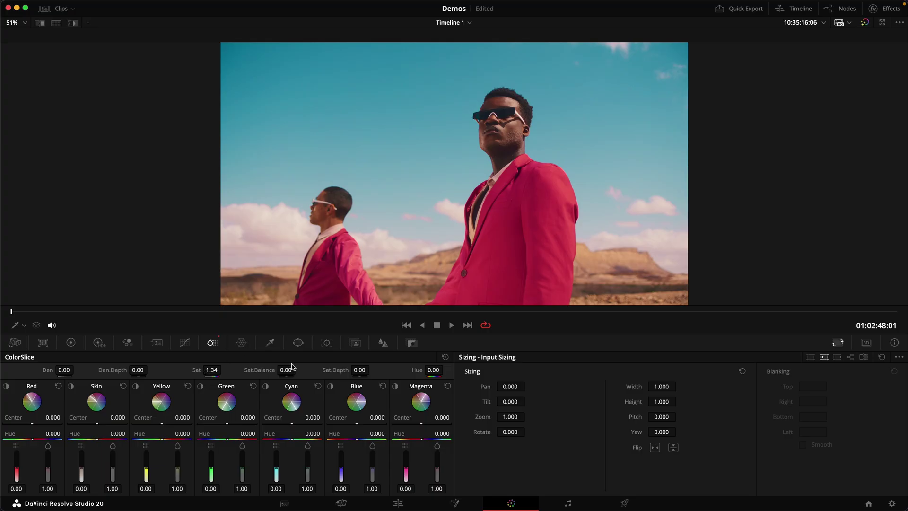
pyautogui.moveTo(294, 367); pyautogui.dragTo(298, 370)
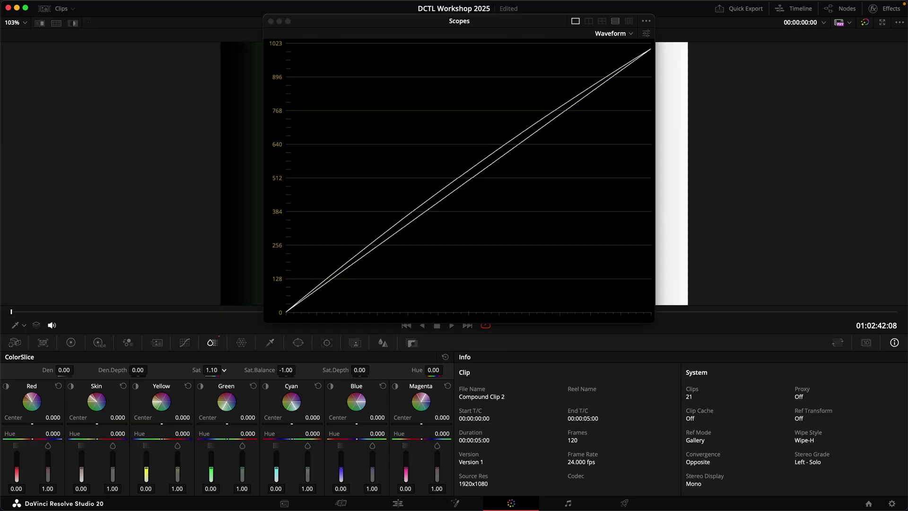
pyautogui.moveTo(211, 369); pyautogui.dragTo(210, 370)
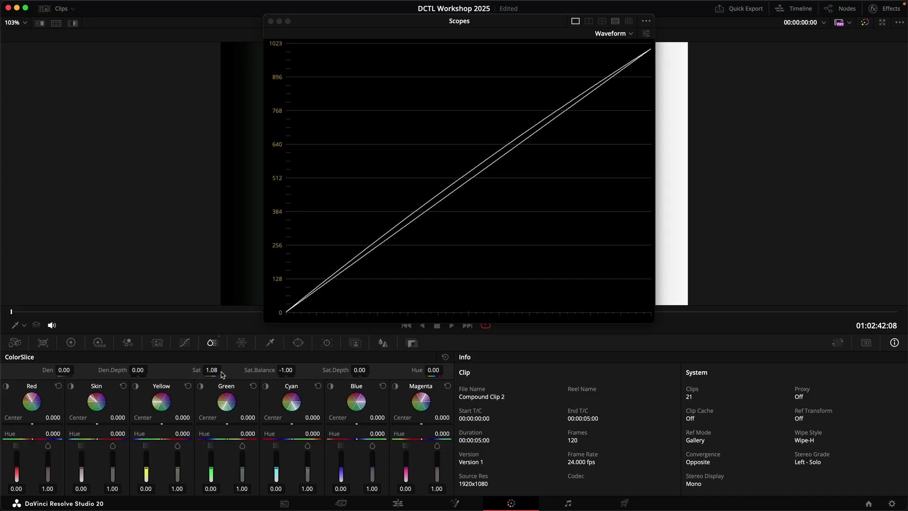
# Raise ColorSlice Sat on the test waveform, then set the desert's Cyan saturation to 1.99 and Red to 0.
pyautogui.moveTo(211, 370); pyautogui.dragTo(228, 370)
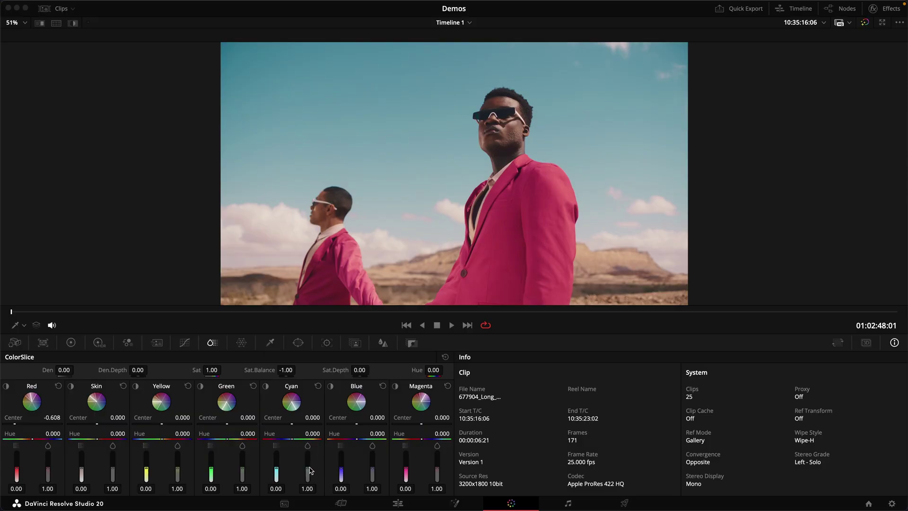
pyautogui.moveTo(308, 471); pyautogui.dragTo(308, 453)
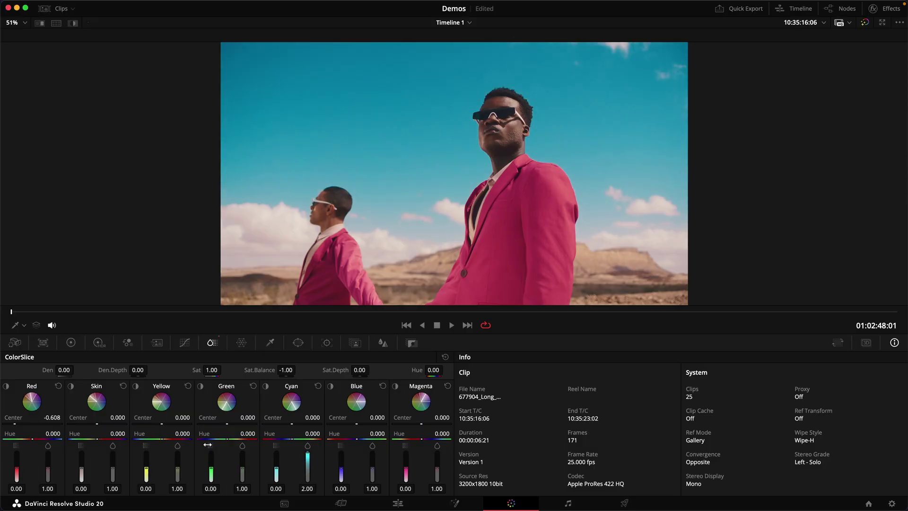
pyautogui.moveTo(48, 470); pyautogui.dragTo(41, 508)
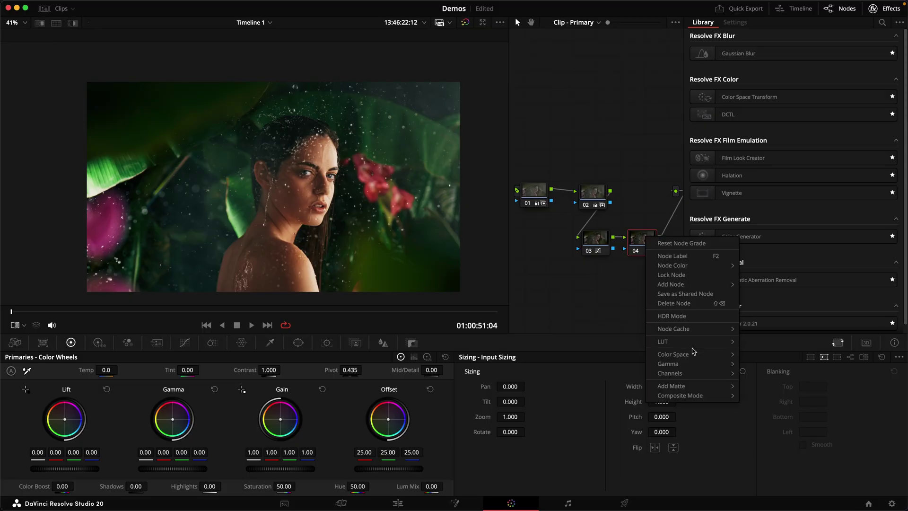
# Change which channels node 04 affects from its Channels submenu.
pyautogui.click(667, 265)
pyautogui.rightClick(646, 240)
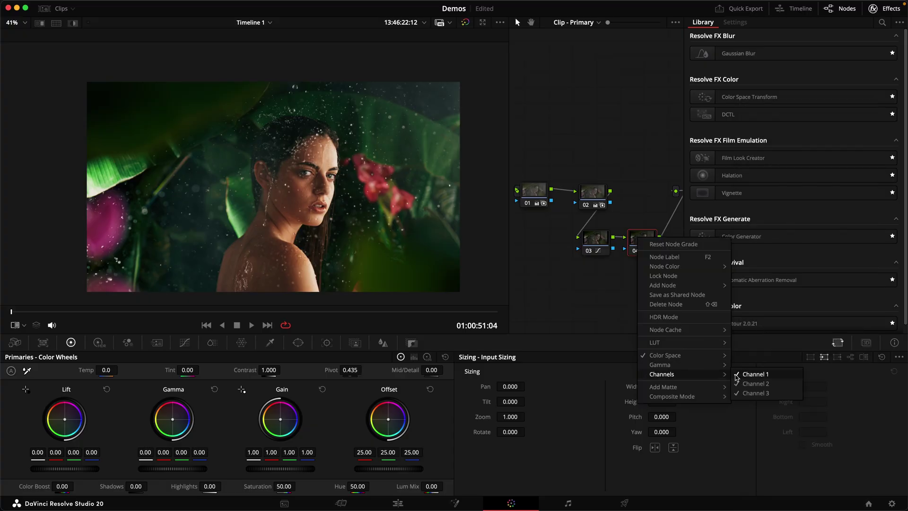
pyautogui.click(667, 265)
pyautogui.rightClick(646, 241)
pyautogui.click(756, 391)
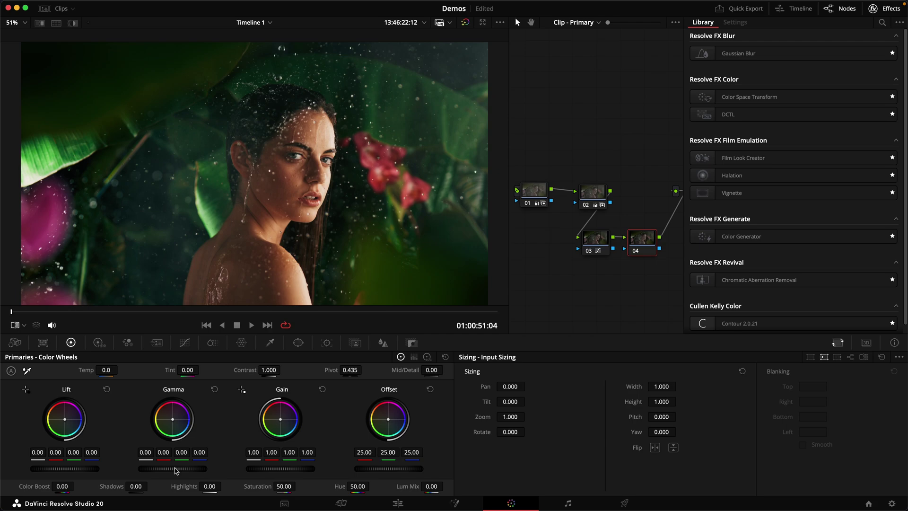
# Raise node 04's Gamma to 0.13 and lower its Gain to 0.73.
pyautogui.moveTo(173, 468); pyautogui.dragTo(186, 468)
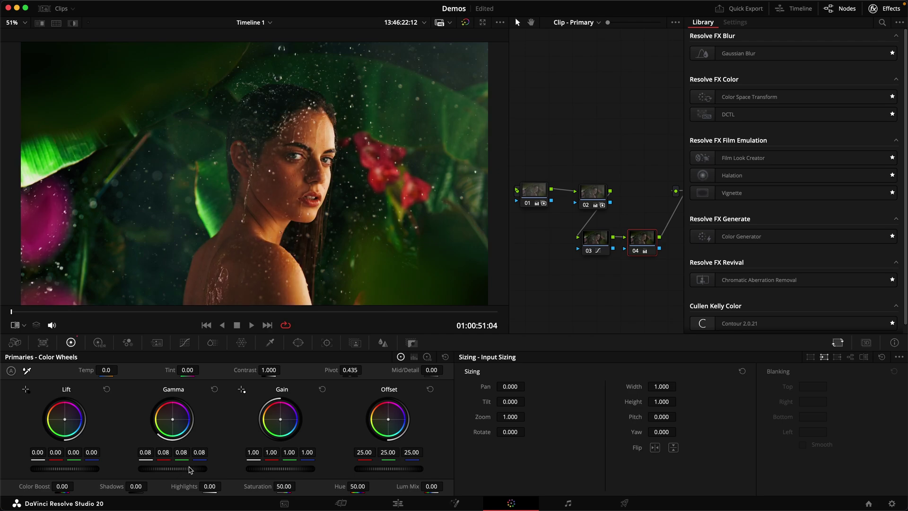
pyautogui.moveTo(295, 469); pyautogui.dragTo(275, 469)
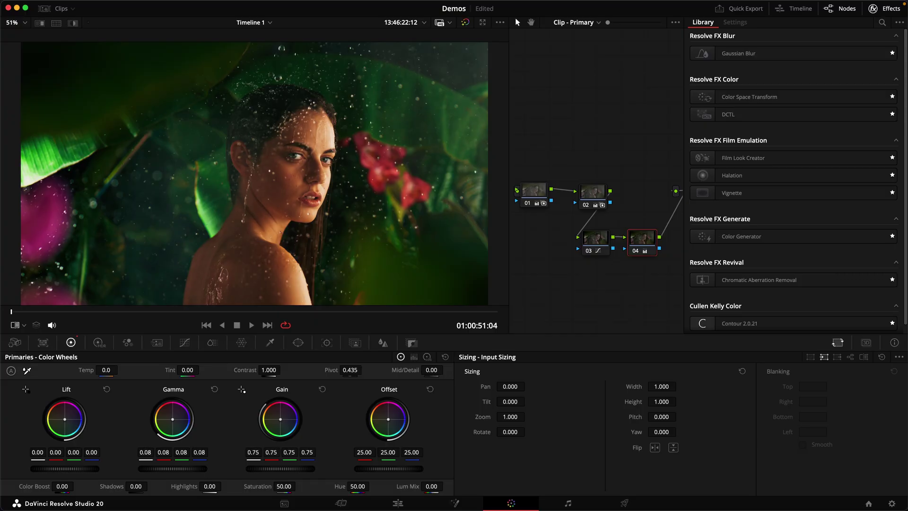
pyautogui.scroll(-3, 334, 195)
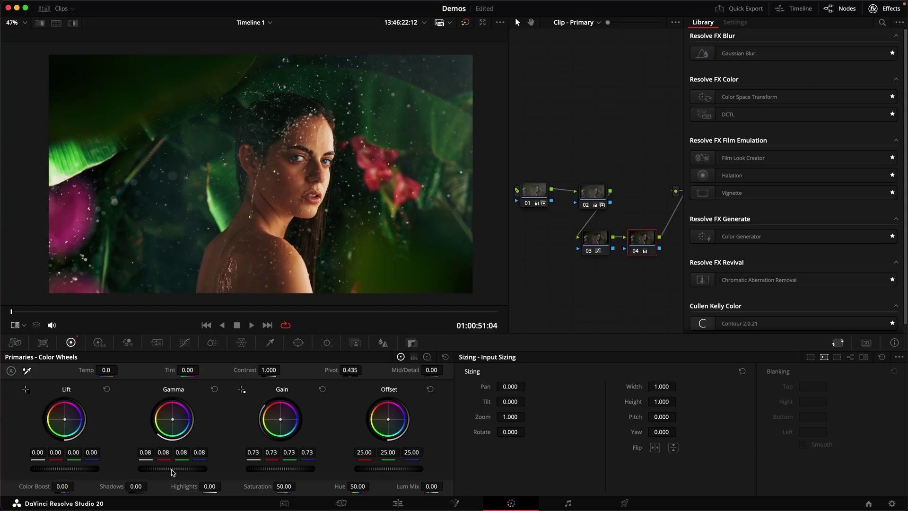
pyautogui.moveTo(171, 468); pyautogui.dragTo(174, 469)
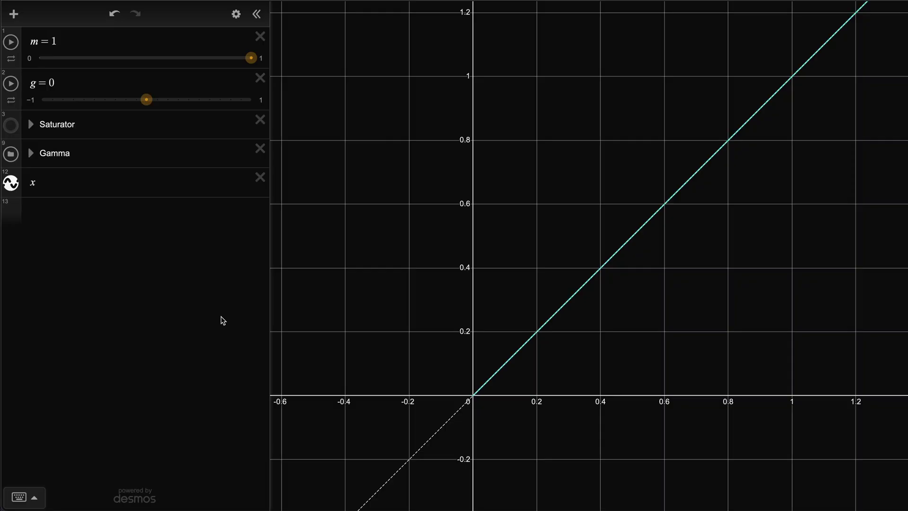
# Set g to 0.9 in Desmos and zoom into the origin to inspect the curve's steep rise.
pyautogui.moveTo(145, 104); pyautogui.dragTo(233, 116)
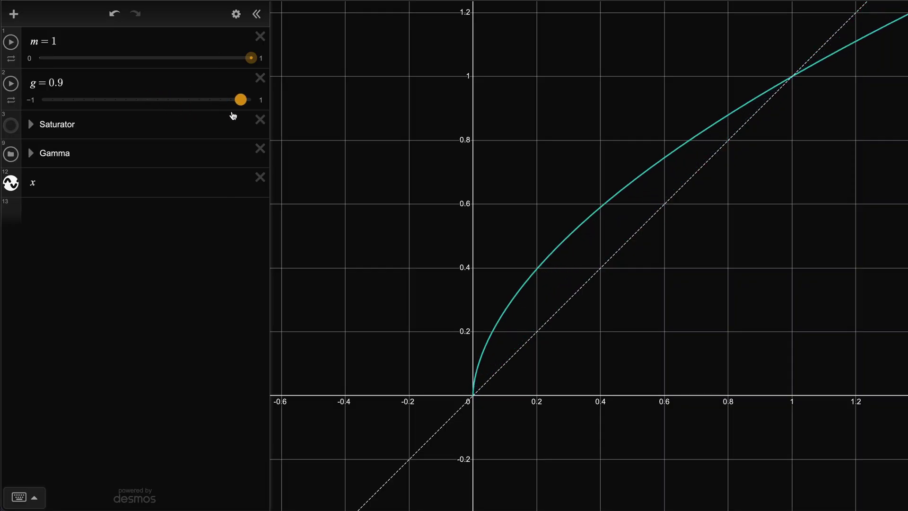
pyautogui.click(237, 121)
pyautogui.moveTo(447, 372); pyautogui.dragTo(455, 397)
pyautogui.scroll(10, 499, 394)
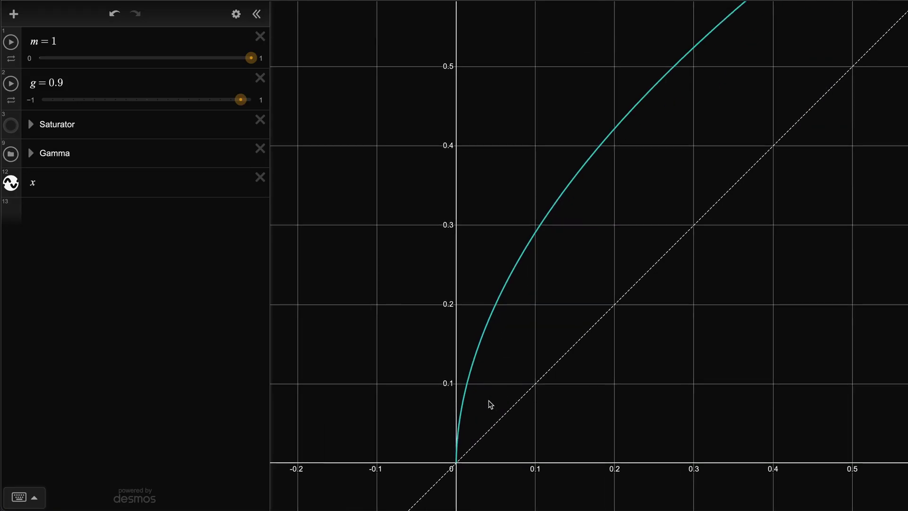
pyautogui.scroll(6, 458, 405)
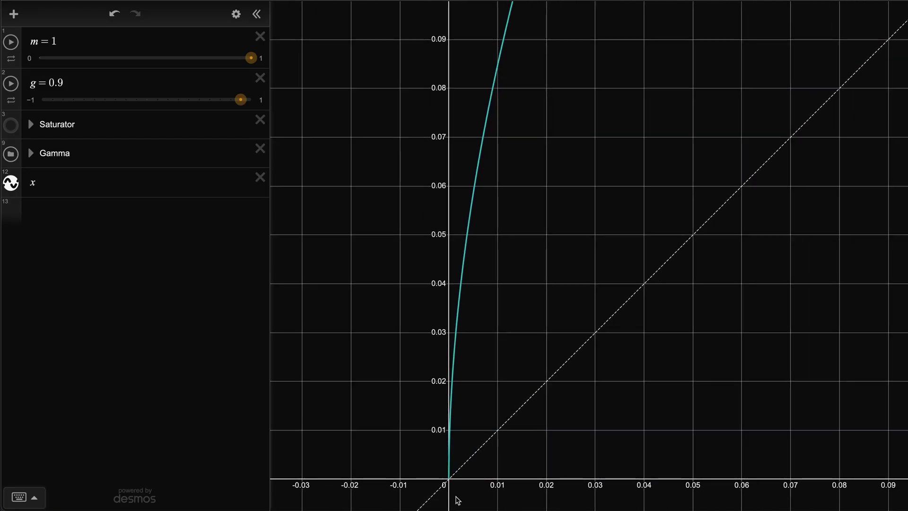
pyautogui.moveTo(422, 470); pyautogui.dragTo(446, 490)
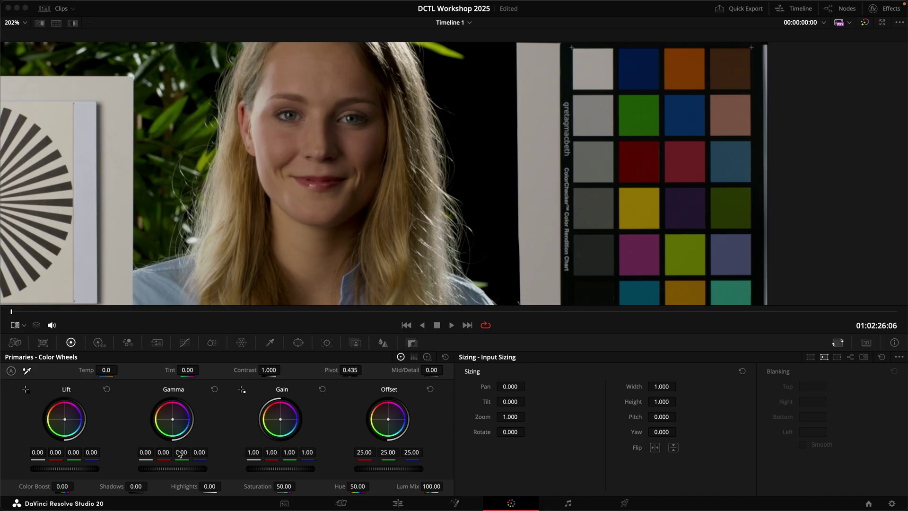
# Push the midtones toward green and zoom the viewer into the color chart.
pyautogui.moveTo(181, 452); pyautogui.dragTo(192, 452)
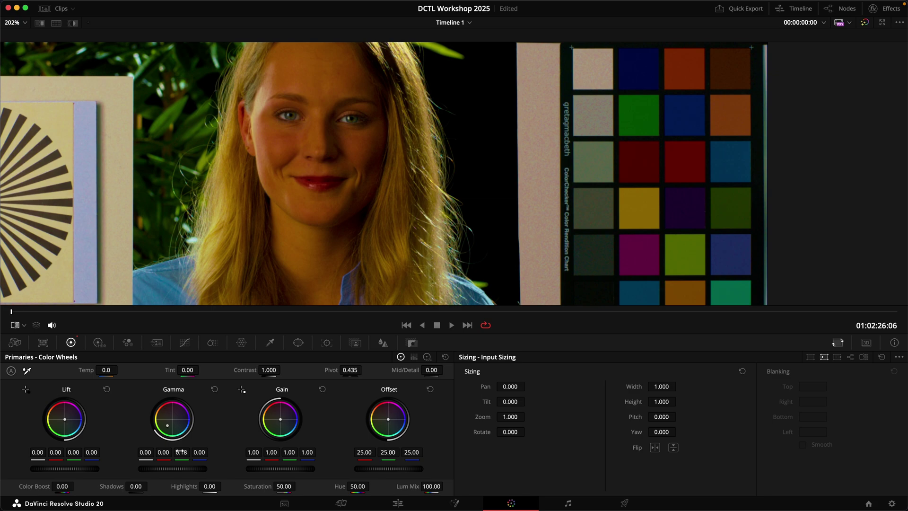
pyautogui.scroll(5, 596, 163)
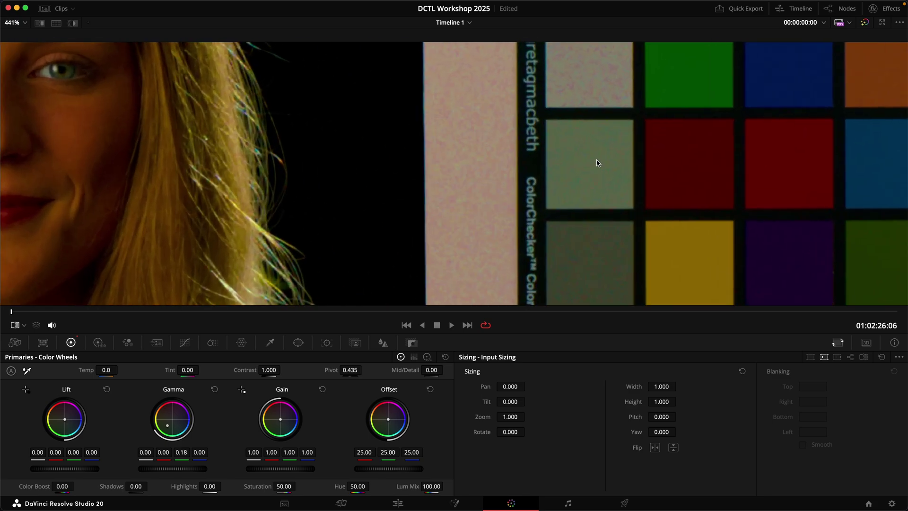
pyautogui.scroll(1, 597, 163)
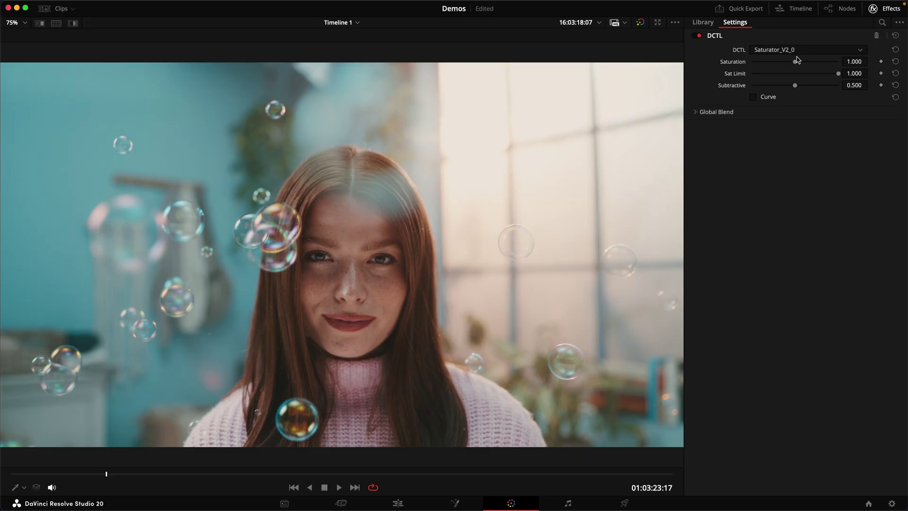
# Set Subtractive to 1.000 and vary the Saturator's saturation on the portrait, desert and colourful clips.
pyautogui.moveTo(795, 62); pyautogui.dragTo(821, 69)
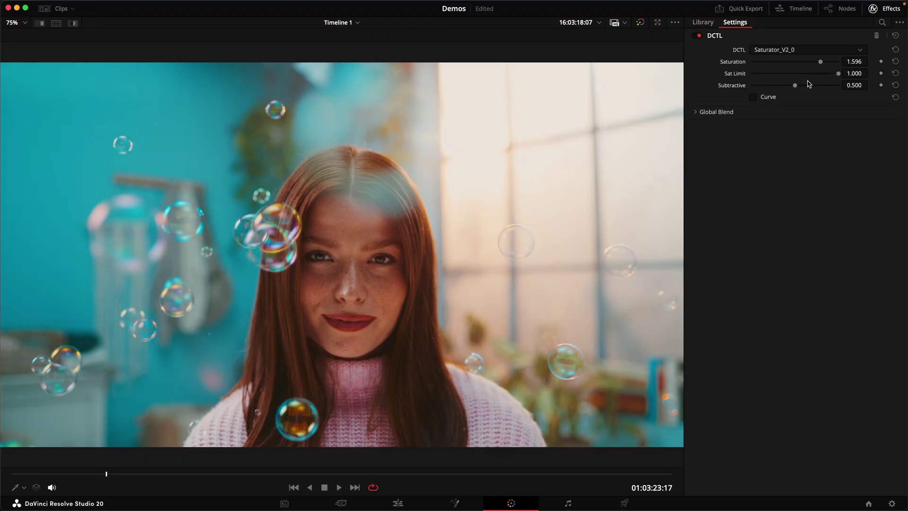
pyautogui.moveTo(717, 88); pyautogui.dragTo(907, 87)
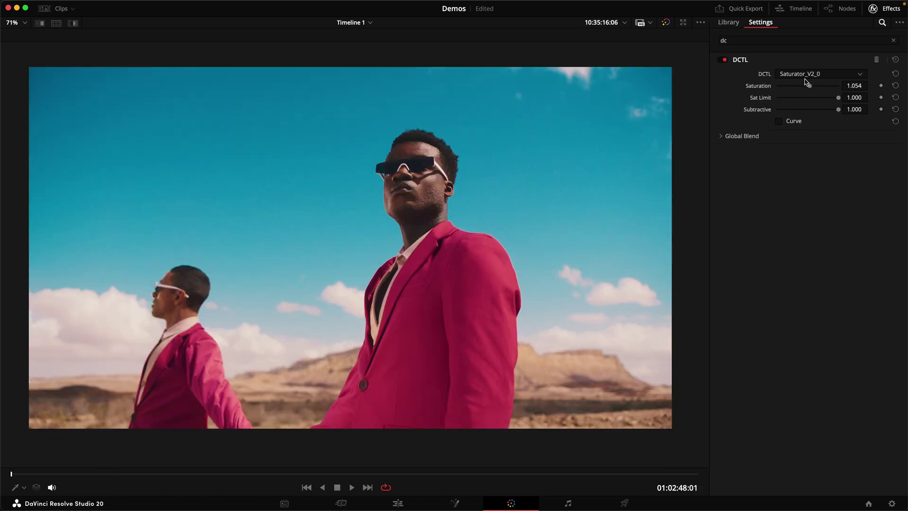
pyautogui.moveTo(809, 86); pyautogui.dragTo(776, 84)
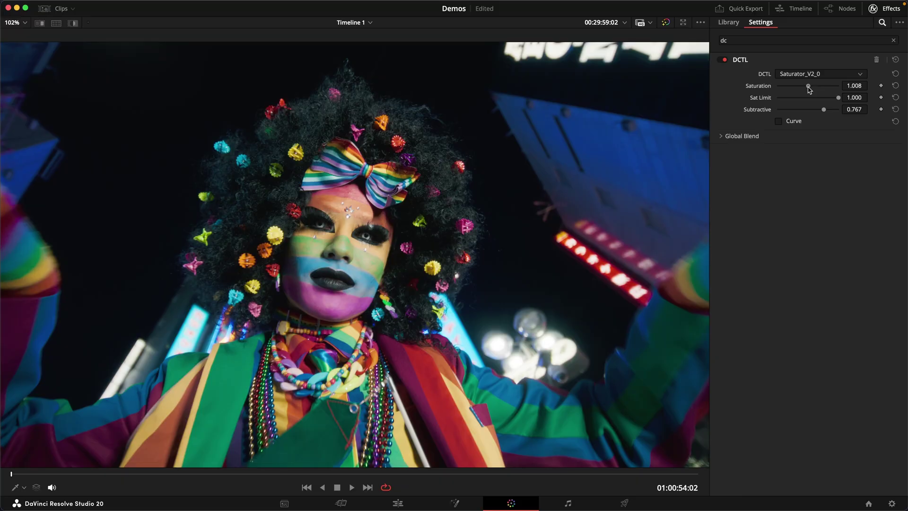
pyautogui.moveTo(809, 87); pyautogui.dragTo(907, 89)
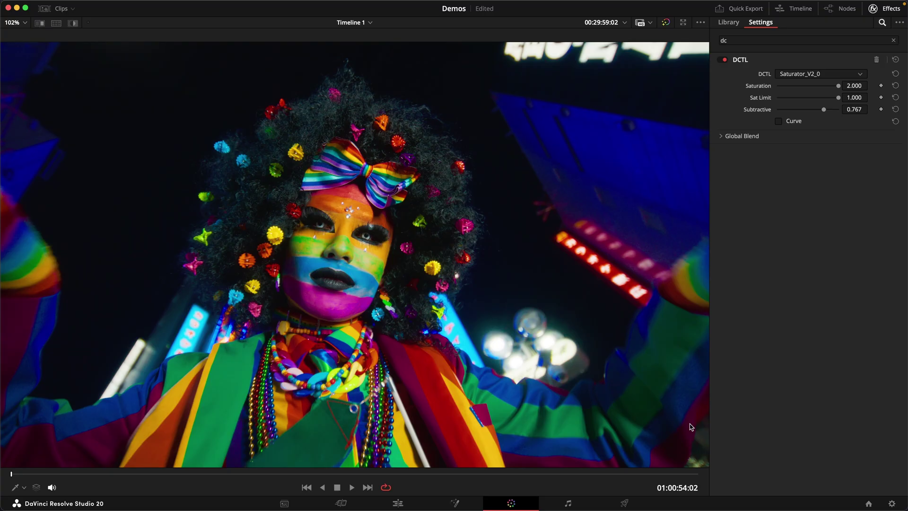
# Lower the Sat Limit, hide the curve overlay, and limit the tram scene to 0.598.
pyautogui.scroll(5, 364, 277)
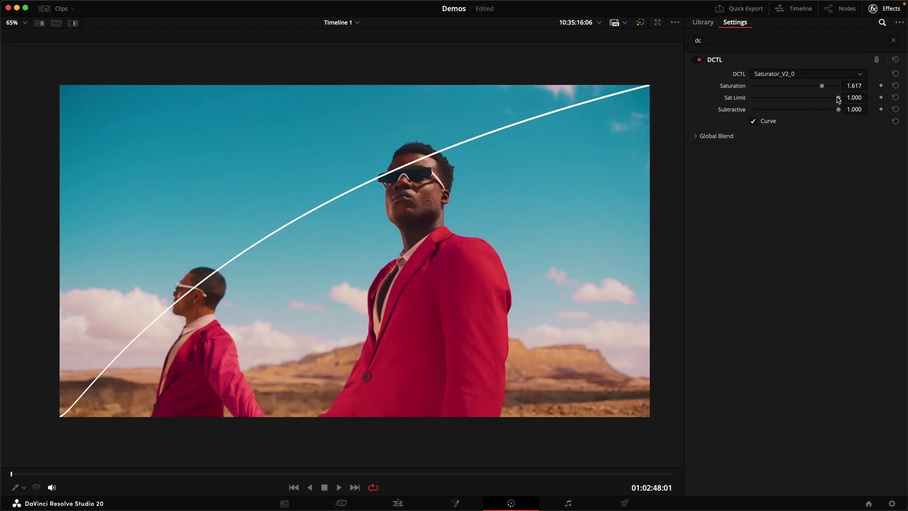
pyautogui.moveTo(837, 98); pyautogui.dragTo(771, 98)
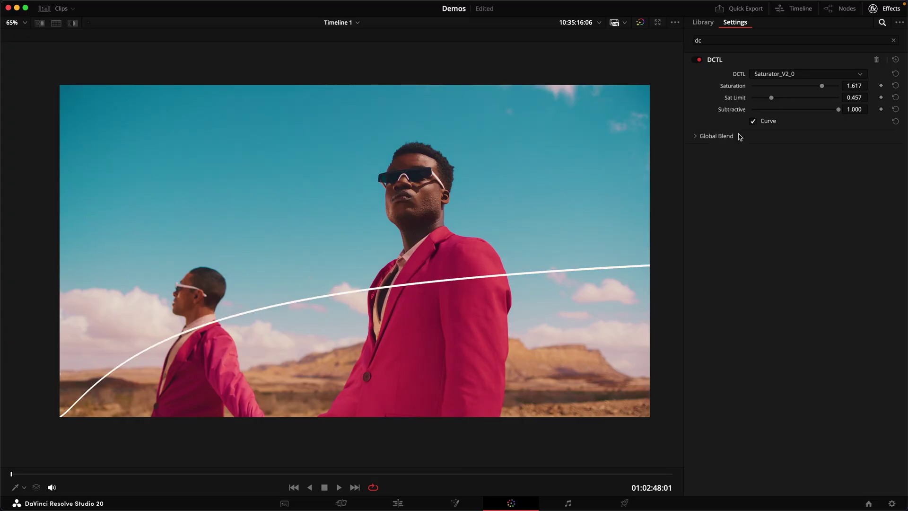
pyautogui.click(768, 122)
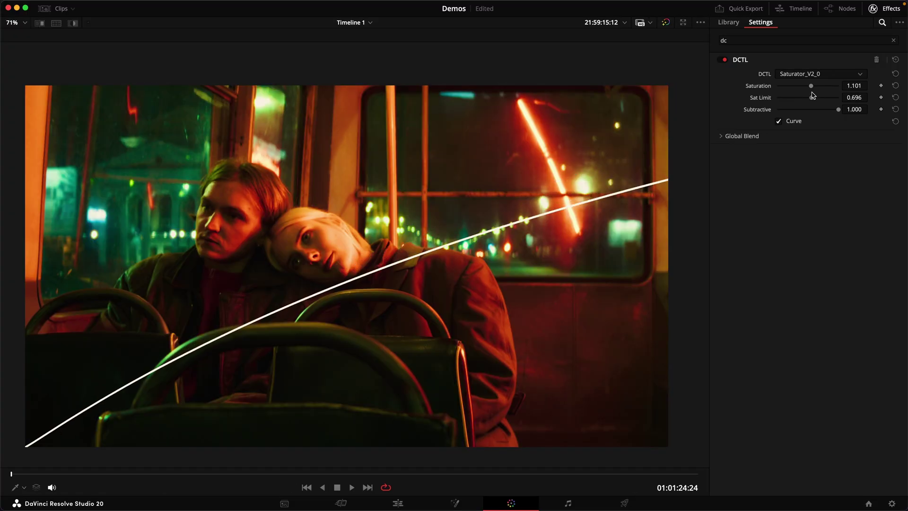
pyautogui.moveTo(810, 91); pyautogui.dragTo(796, 87)
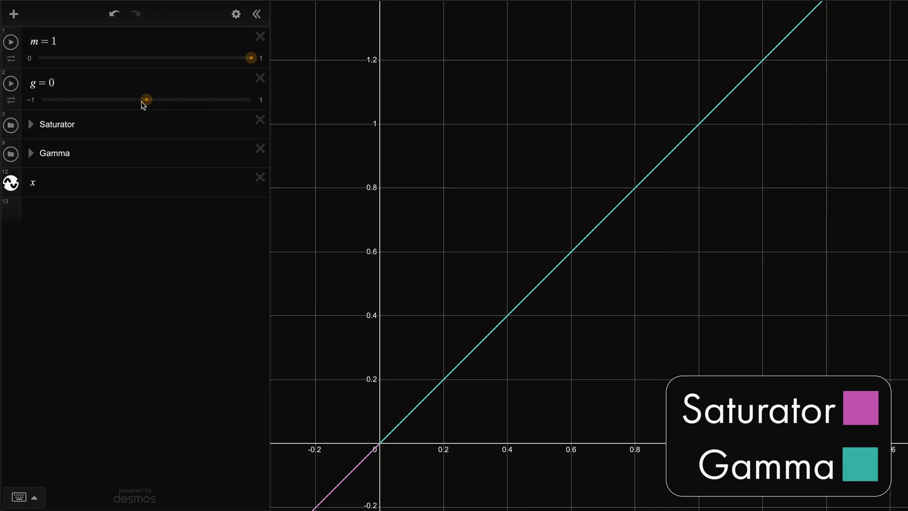
# Set g to 0.6 and zoom around the origin to compare the Saturator and Gamma curves.
pyautogui.moveTo(148, 101); pyautogui.dragTo(209, 101)
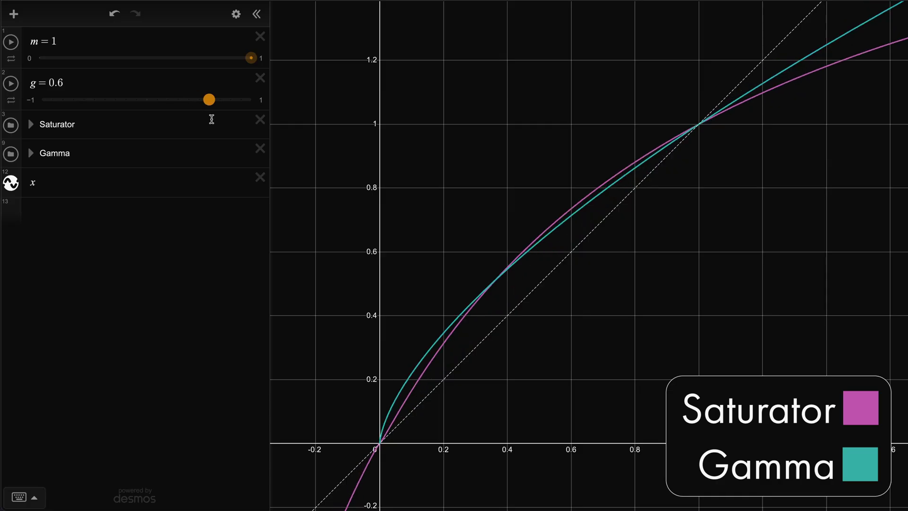
pyautogui.scroll(10, 380, 449)
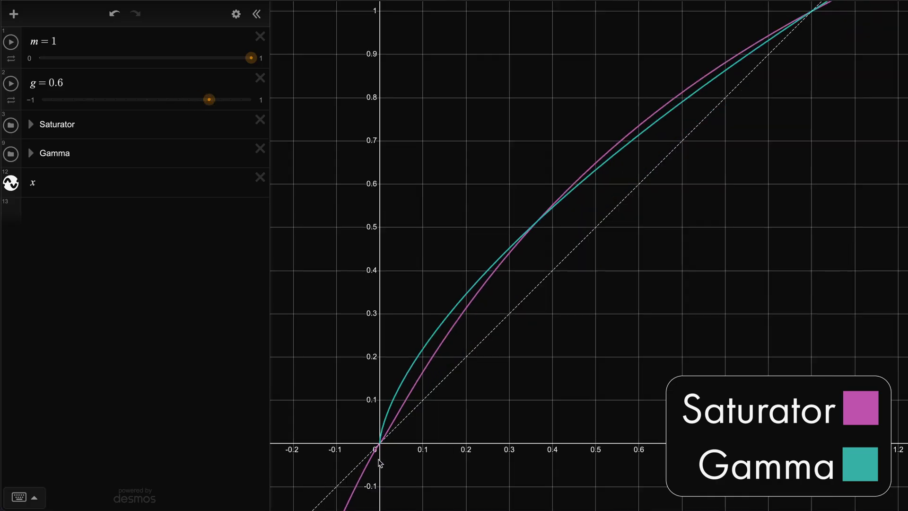
pyautogui.scroll(2, 404, 432)
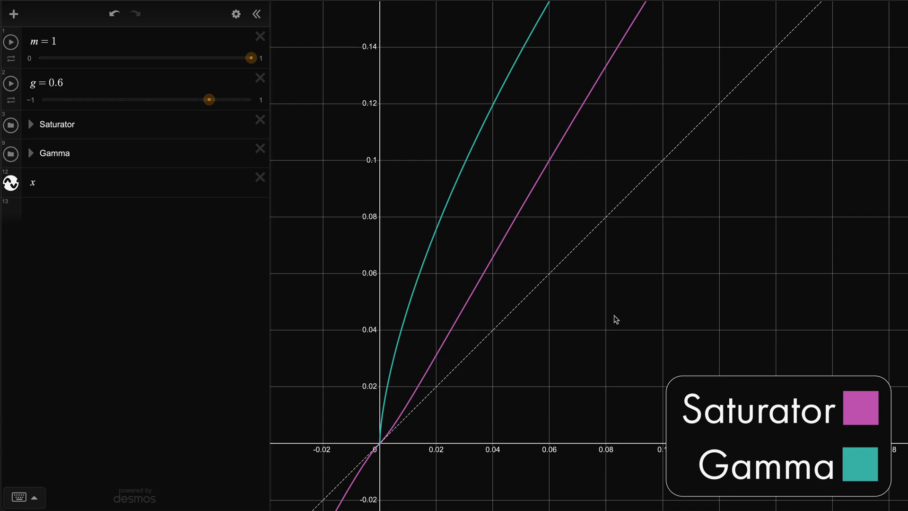
pyautogui.scroll(-5, 577, 349)
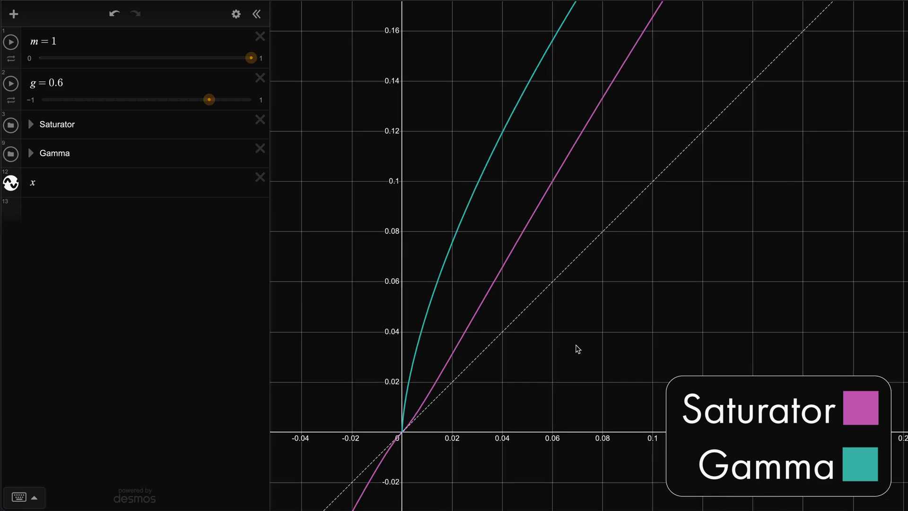
pyautogui.click(522, 382)
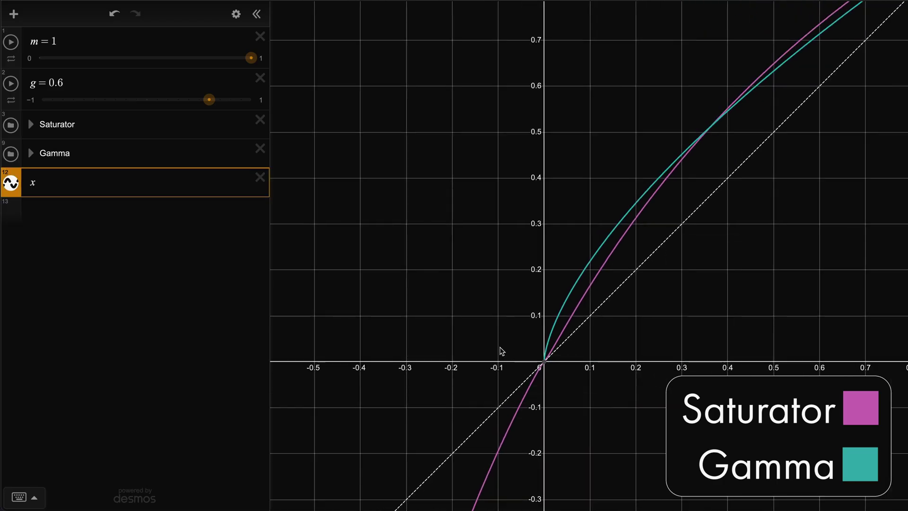
pyautogui.scroll(-3, 501, 350)
pyautogui.scroll(1, 695, 192)
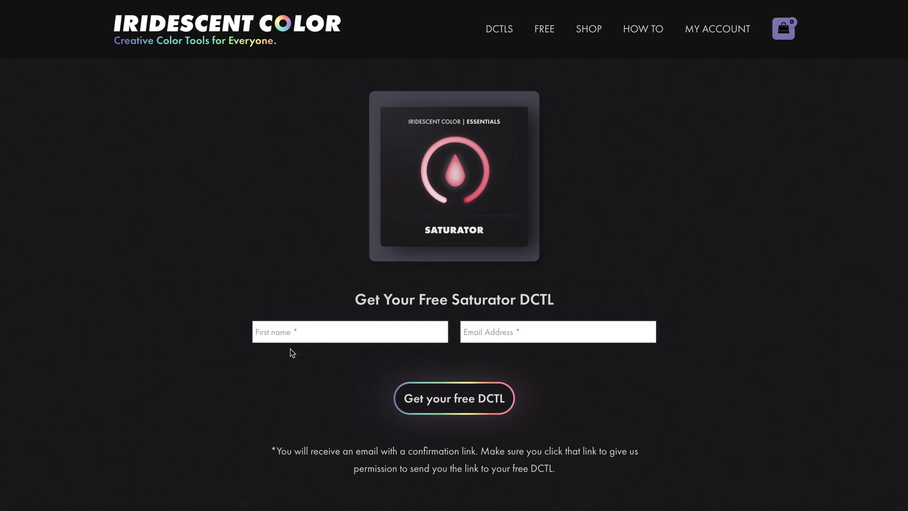
# Enter a first name and e-mail address in the Saturator DCTL form and submit it.
pyautogui.click(308, 331)
pyautogui.write('Max')
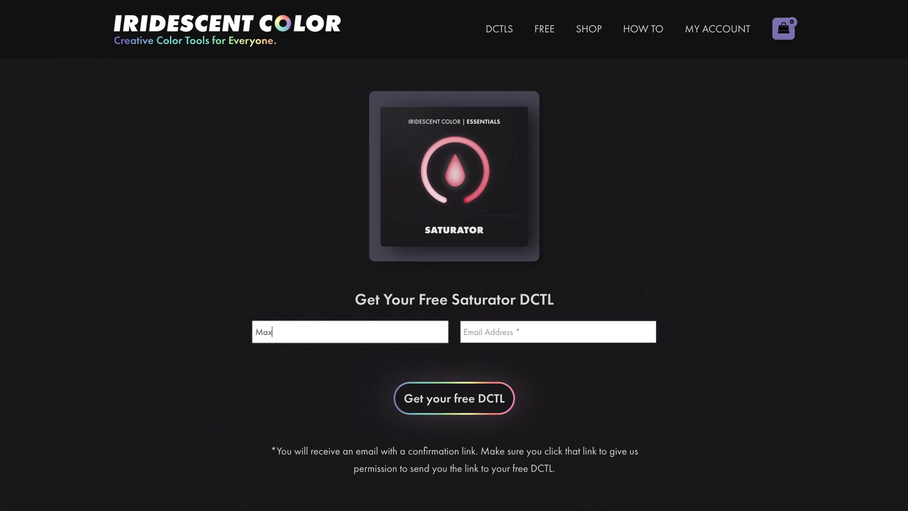
pyautogui.click(558, 332)
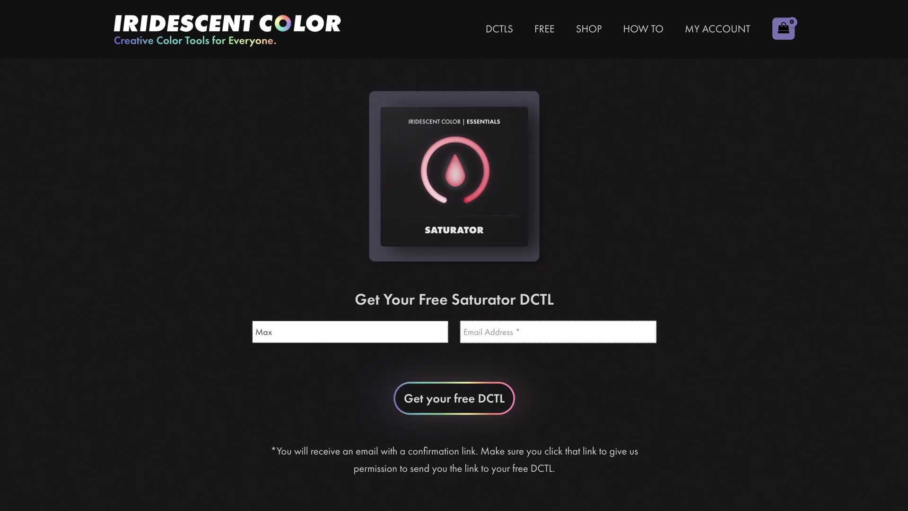
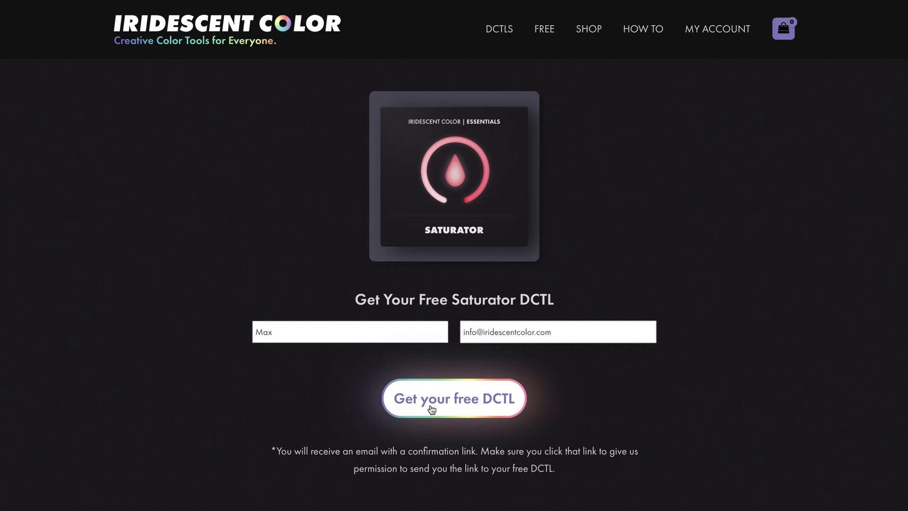
pyautogui.click(432, 409)
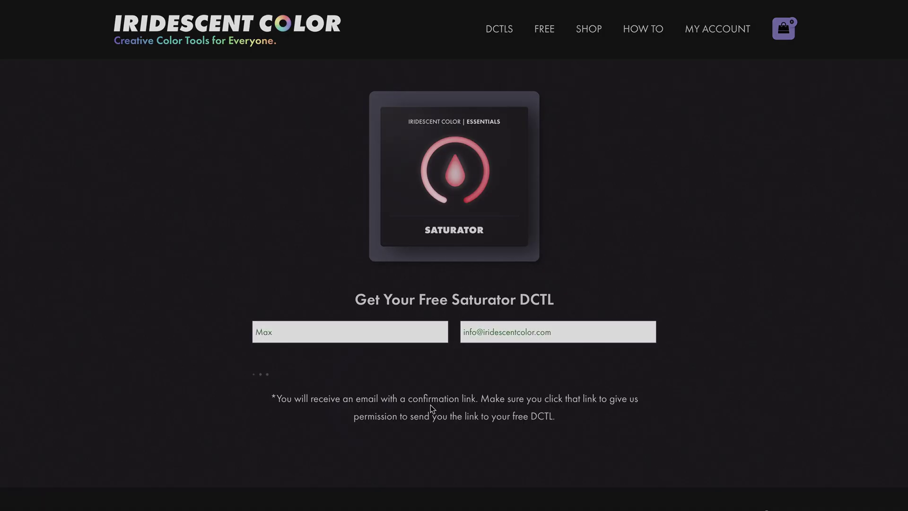